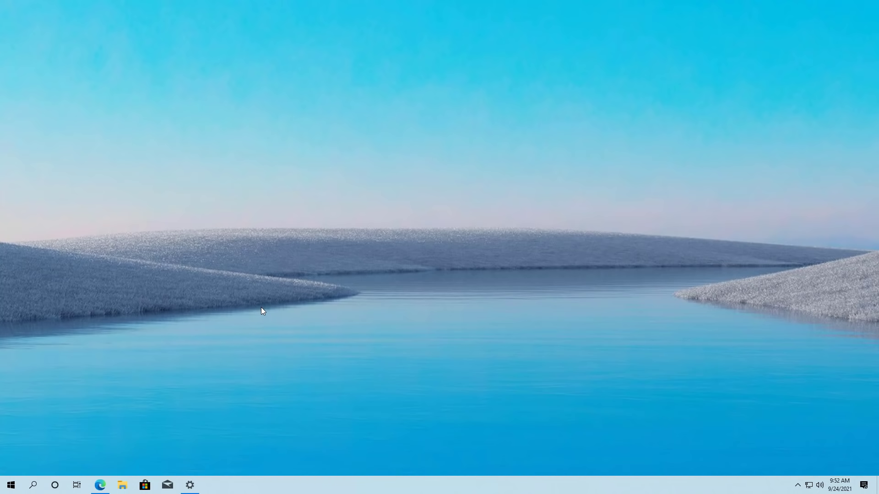
Download the PC Health Check app from Microsoft's Windows 11 page in Edge and install it, with the app set to open on completion.
{"action": "left_click", "coordinate": [100, 485]}
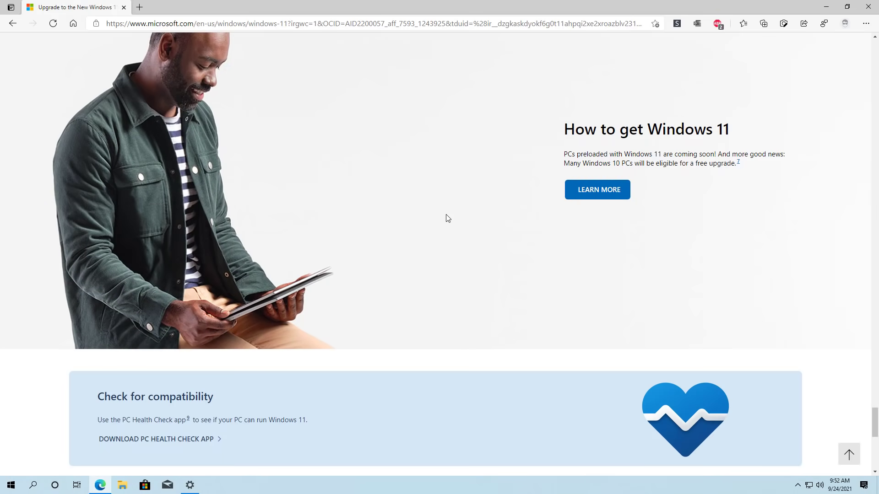
{"action": "left_click", "coordinate": [206, 438]}
{"action": "left_click", "coordinate": [120, 468]}
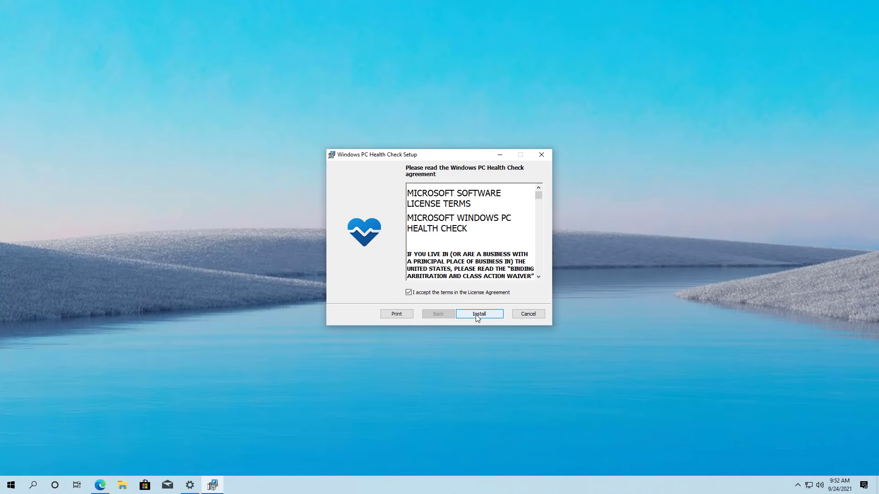
{"action": "left_click", "coordinate": [477, 316]}
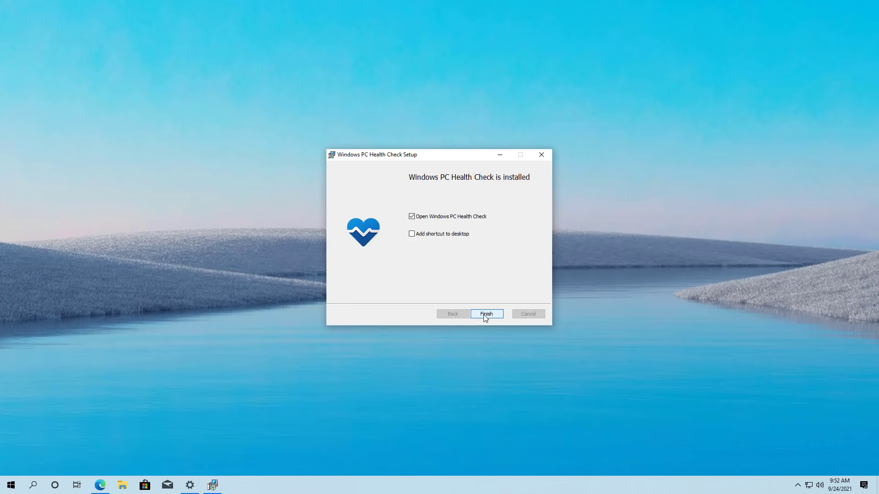
{"action": "left_click", "coordinate": [485, 315]}
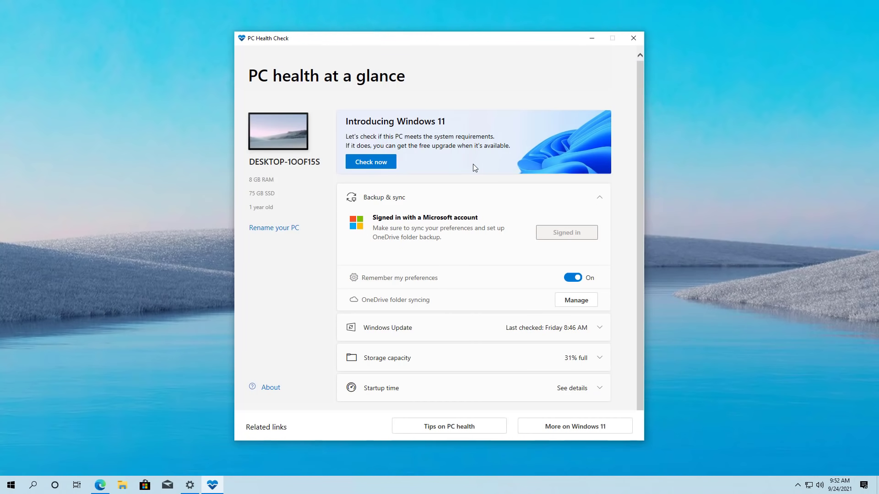
Check whether this PC meets the Windows 11 requirements and review all the compatibility results.
{"action": "left_click", "coordinate": [384, 165]}
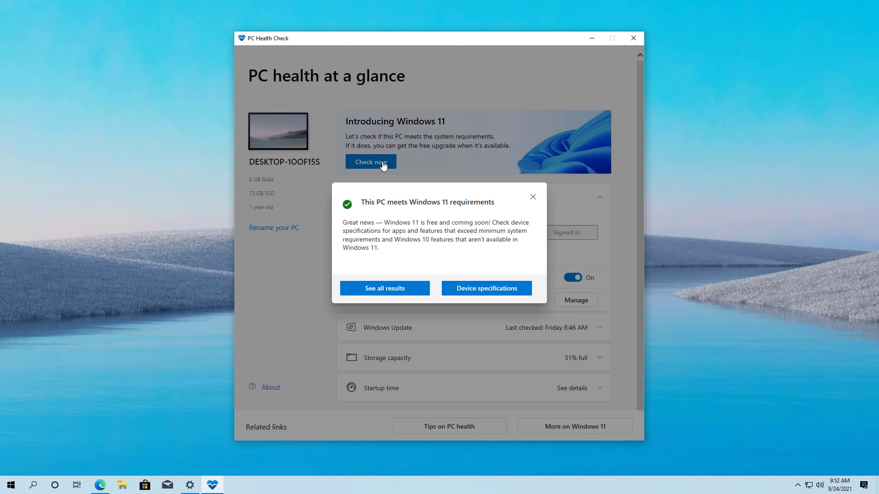
{"action": "left_click", "coordinate": [381, 291]}
{"action": "scroll", "coordinate": [534, 249], "scroll_direction": "down", "scroll_amount": 3}
{"action": "scroll", "coordinate": [532, 241], "scroll_direction": "up", "scroll_amount": 3}
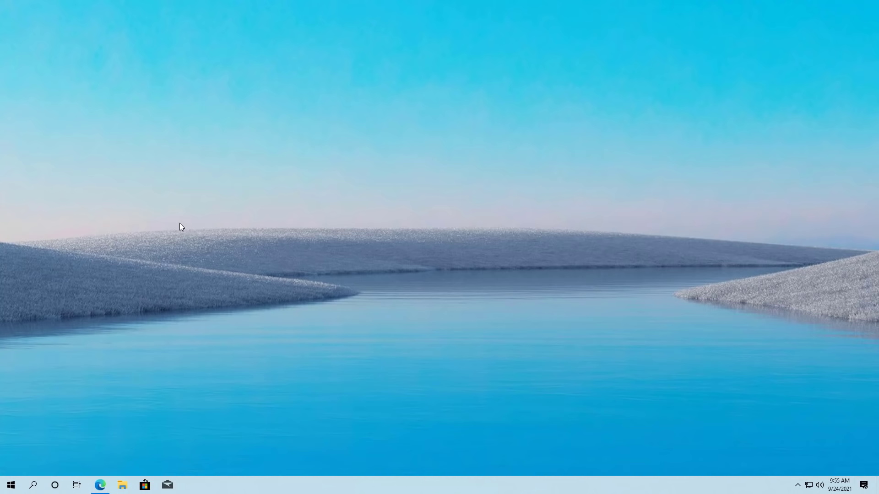
From the Windows Insider Program page in Settings, go to Diagnostics & feedback and set diagnostic data to Optional.
{"action": "key", "text": "super"}
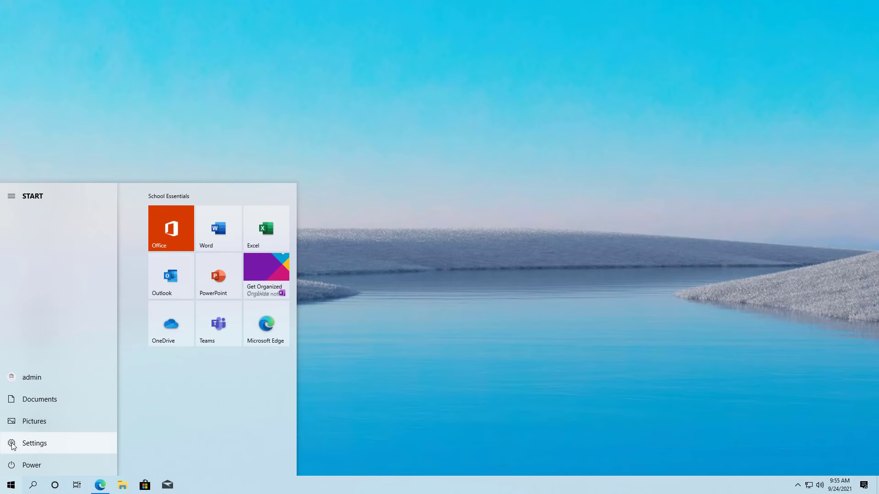
{"action": "left_click", "coordinate": [12, 444]}
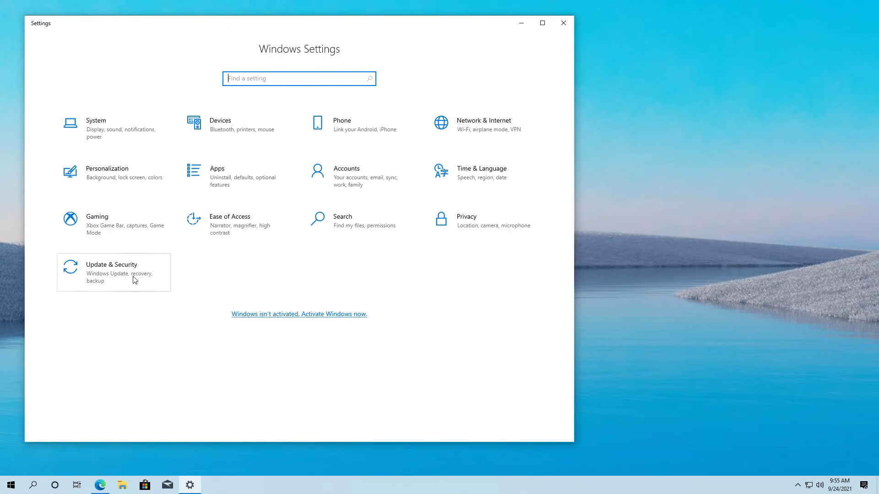
{"action": "left_click", "coordinate": [134, 277]}
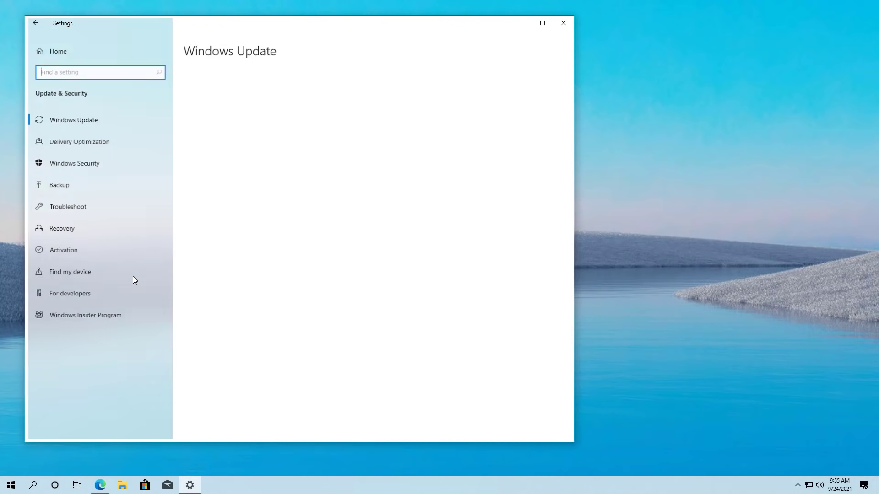
{"action": "left_click", "coordinate": [98, 315]}
{"action": "left_click", "coordinate": [210, 106]}
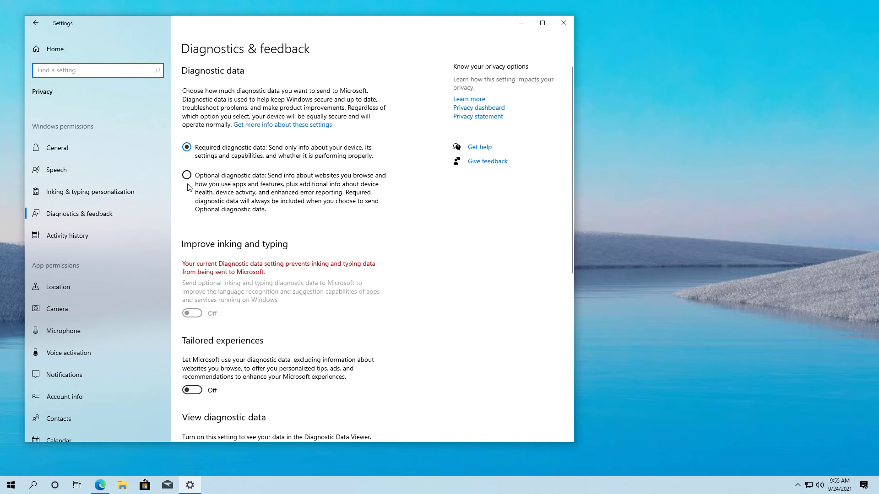
{"action": "left_click", "coordinate": [187, 175]}
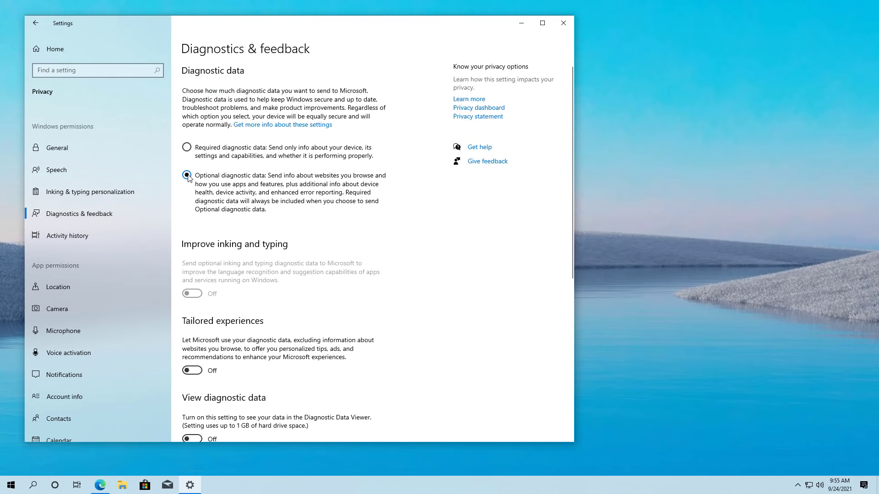
Start enrolling in the Windows Insider Program under Update & Security and link the existing Microsoft account.
{"action": "left_click", "coordinate": [117, 54]}
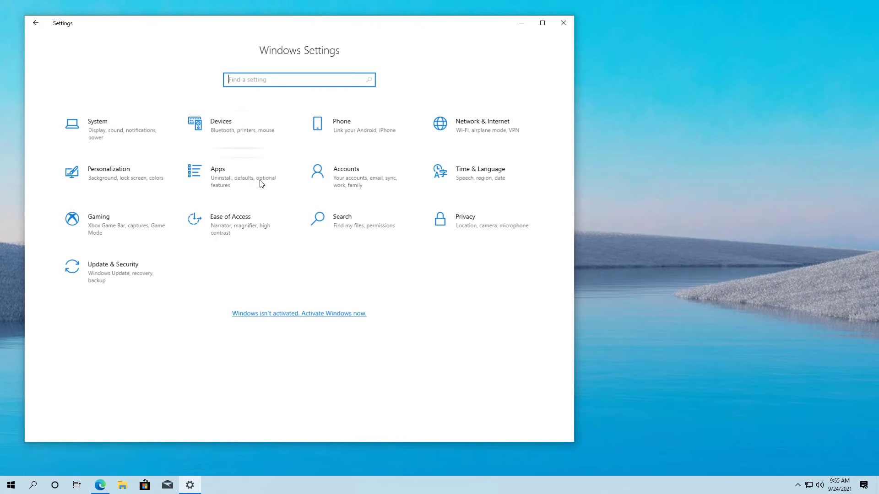
{"action": "left_click", "coordinate": [112, 277]}
{"action": "left_click", "coordinate": [96, 317]}
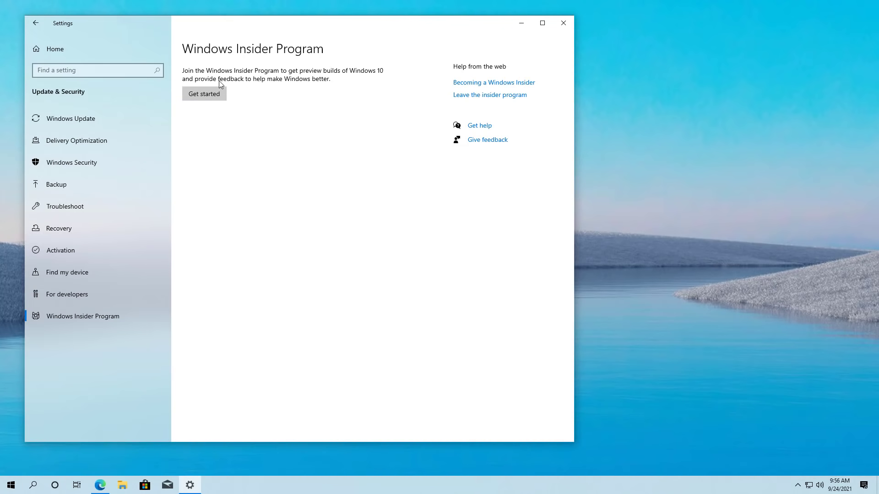
{"action": "left_click", "coordinate": [213, 97]}
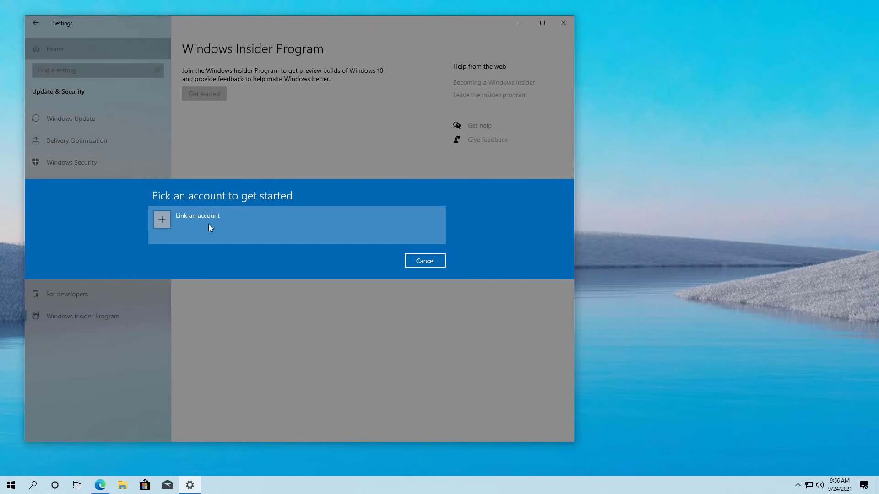
{"action": "left_click", "coordinate": [209, 224]}
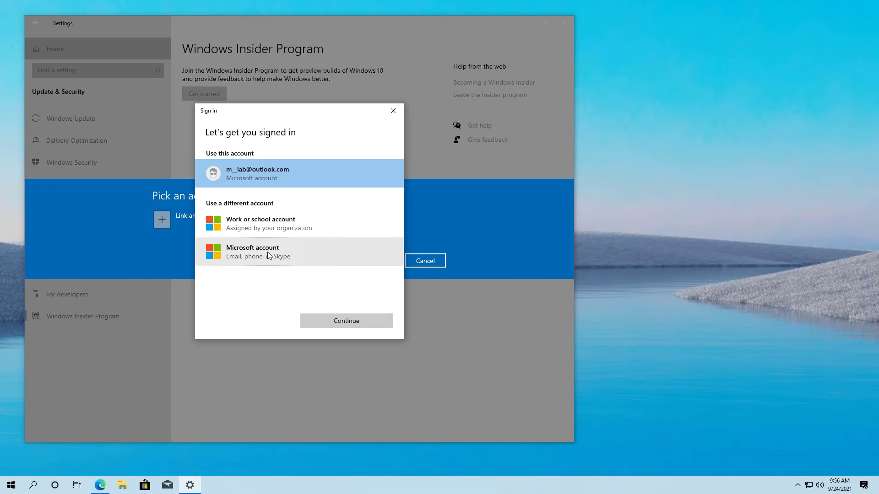
{"action": "left_click", "coordinate": [341, 321]}
Choose the Release Preview Channel as the Insider setting, accept the enrollment terms and restart the PC immediately.
{"action": "left_click", "coordinate": [241, 267]}
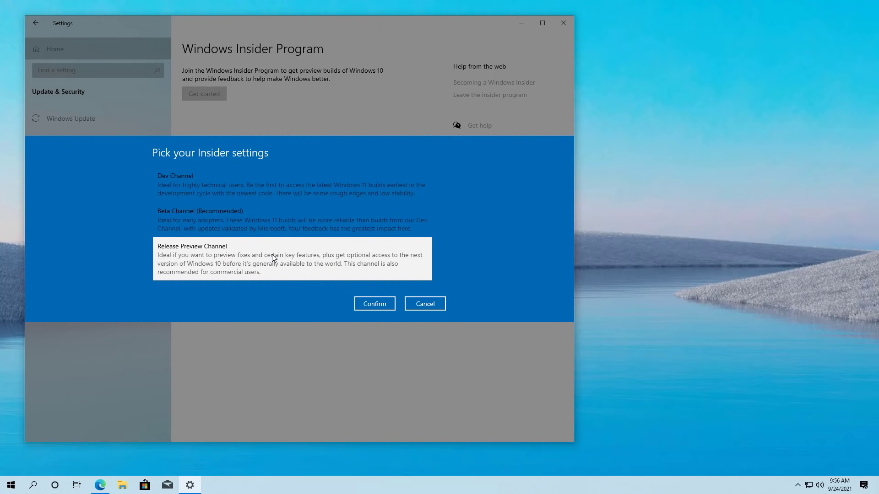
{"action": "left_click", "coordinate": [372, 306]}
{"action": "left_click", "coordinate": [380, 286]}
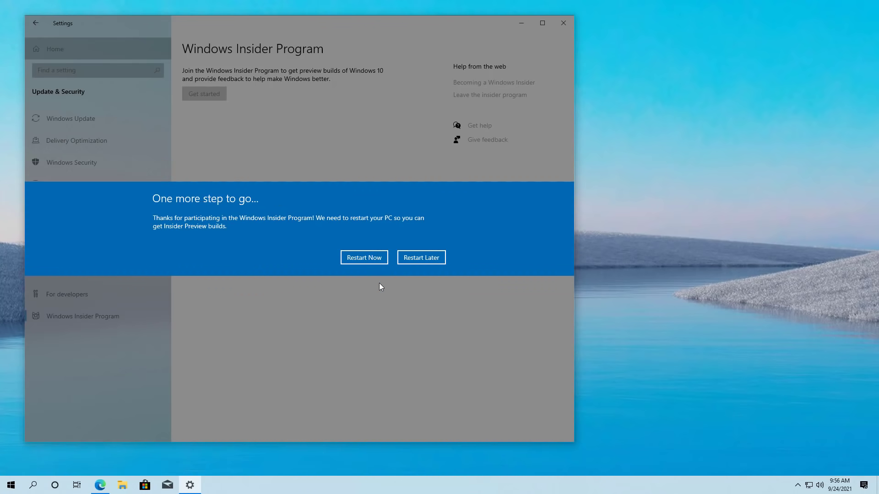
{"action": "left_click", "coordinate": [377, 257]}
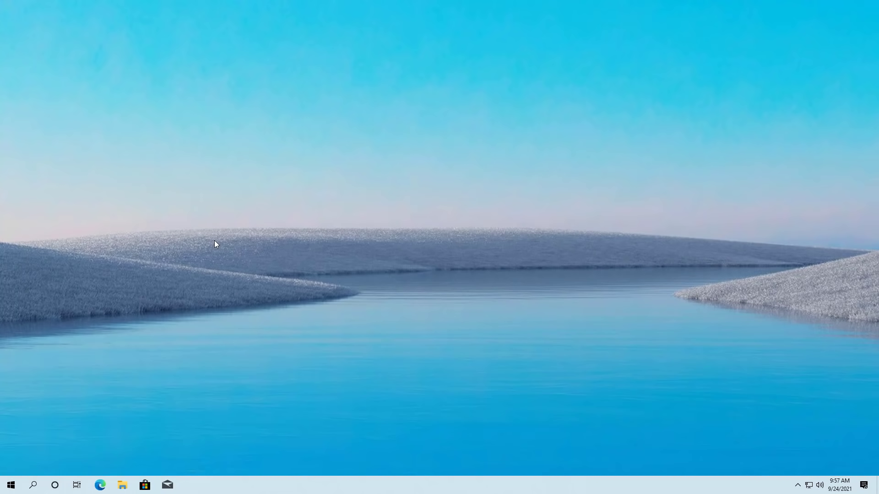
Open Windows Update under Update & Security in Settings to get the Windows 11 upgrade.
{"action": "left_click", "coordinate": [10, 485]}
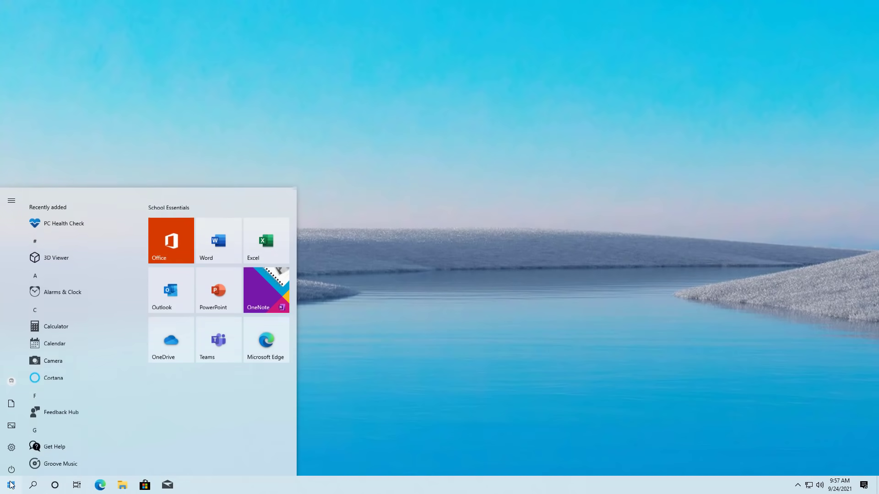
{"action": "left_click", "coordinate": [46, 442]}
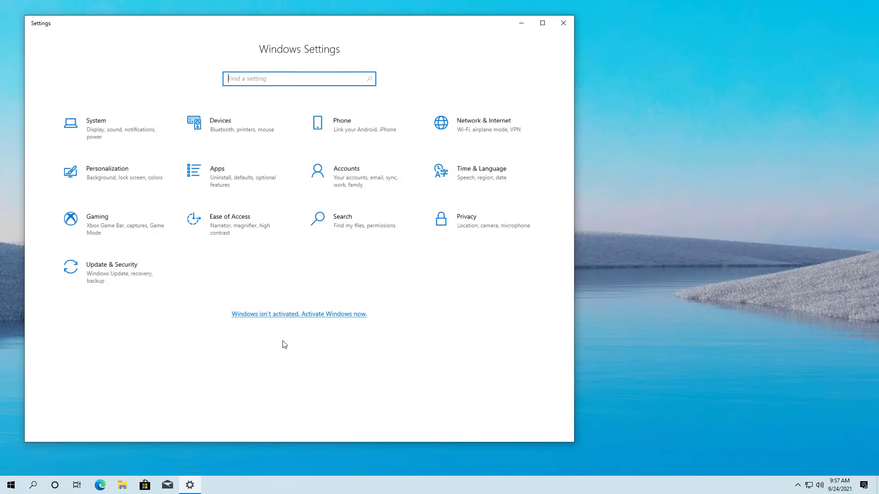
{"action": "left_click", "coordinate": [127, 285]}
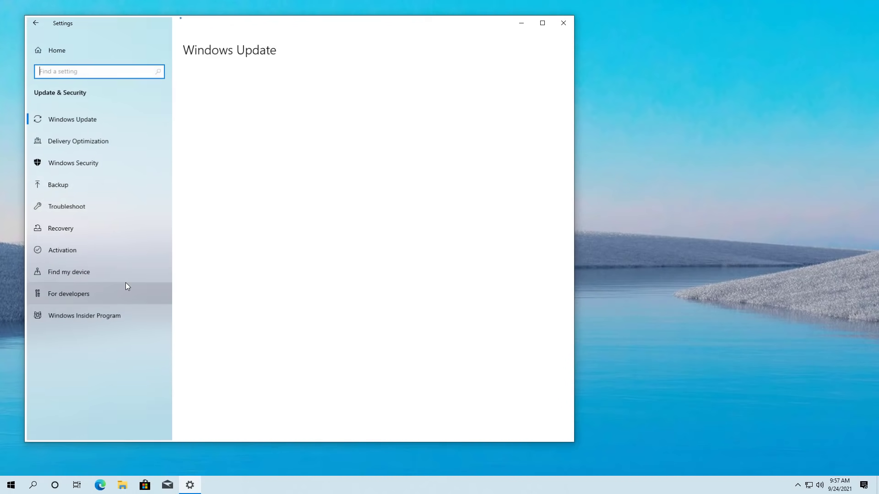
{"action": "left_click", "coordinate": [95, 121]}
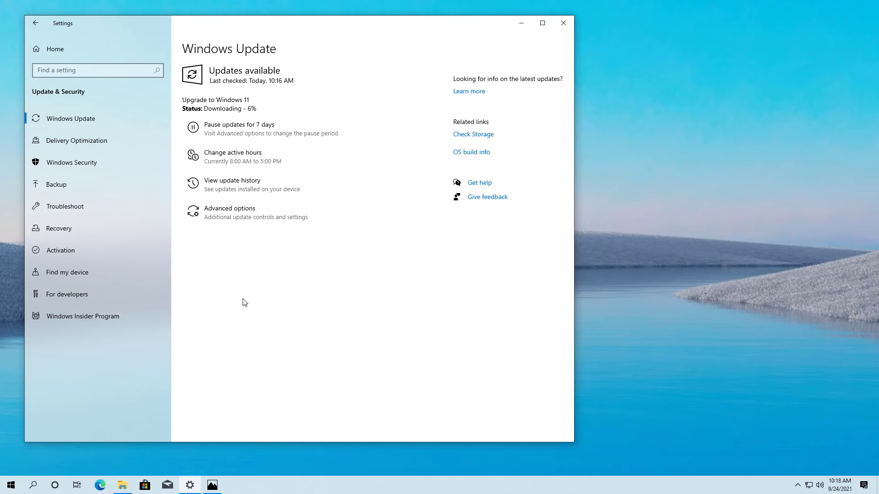
View the win11.png example of the Windows 11 upgrade offer in Photos and return to Windows Update.
{"action": "left_click", "coordinate": [212, 485]}
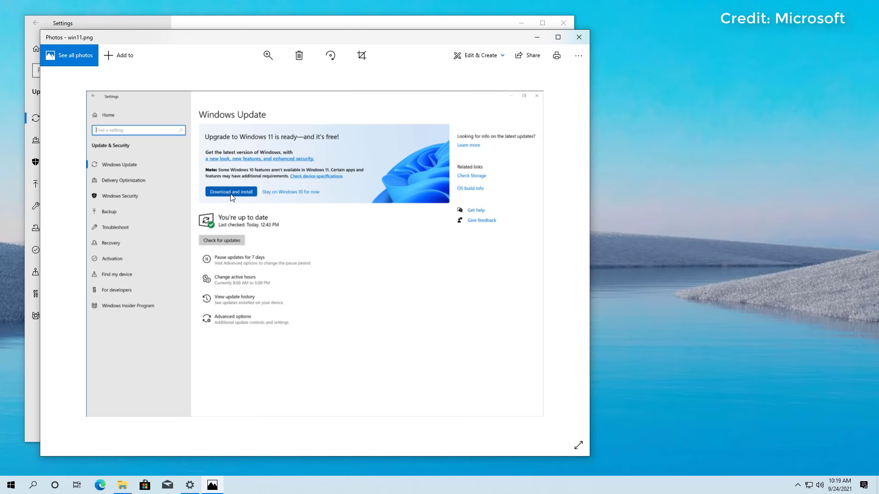
{"action": "left_click", "coordinate": [537, 37]}
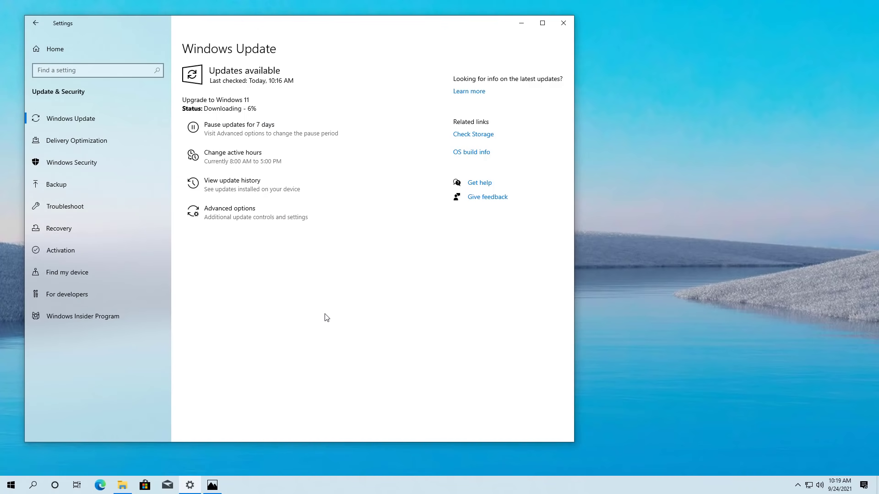
{"action": "left_click", "coordinate": [212, 486]}
{"action": "left_click", "coordinate": [212, 485]}
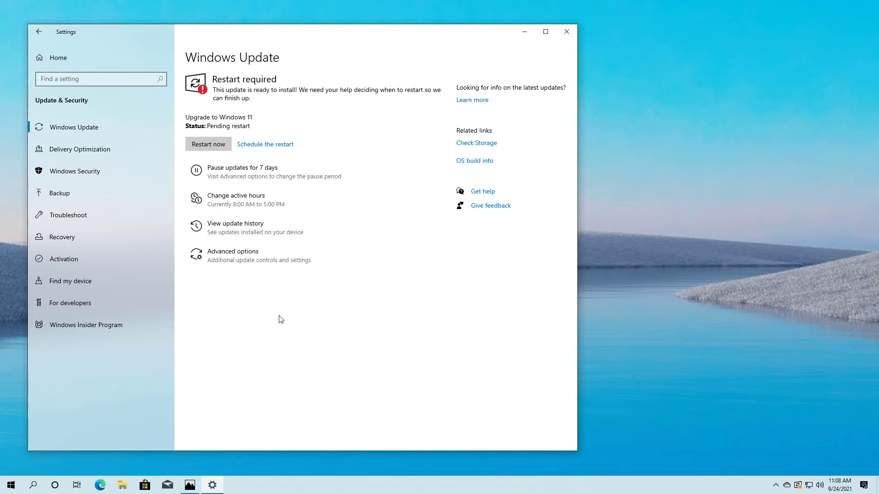
Restart the PC from Windows Update to finish installing the Windows 11 upgrade.
{"action": "left_click", "coordinate": [209, 145]}
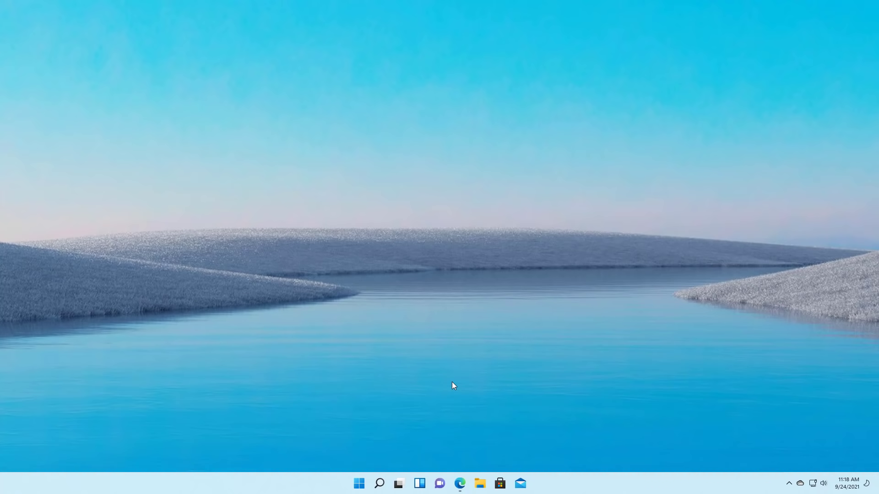
In the Windows Insider Program settings, turn on unenrolling this device when the next version of Windows releases.
{"action": "left_click", "coordinate": [359, 484]}
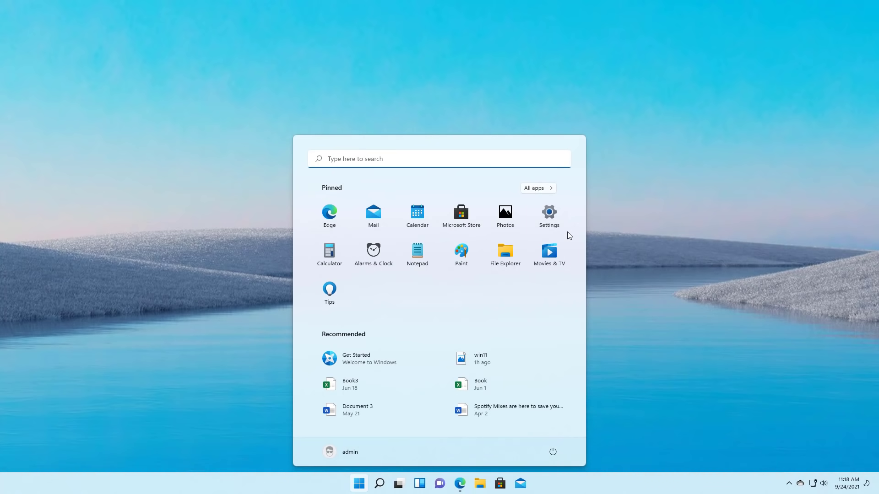
{"action": "left_click", "coordinate": [554, 219]}
{"action": "left_click", "coordinate": [104, 297]}
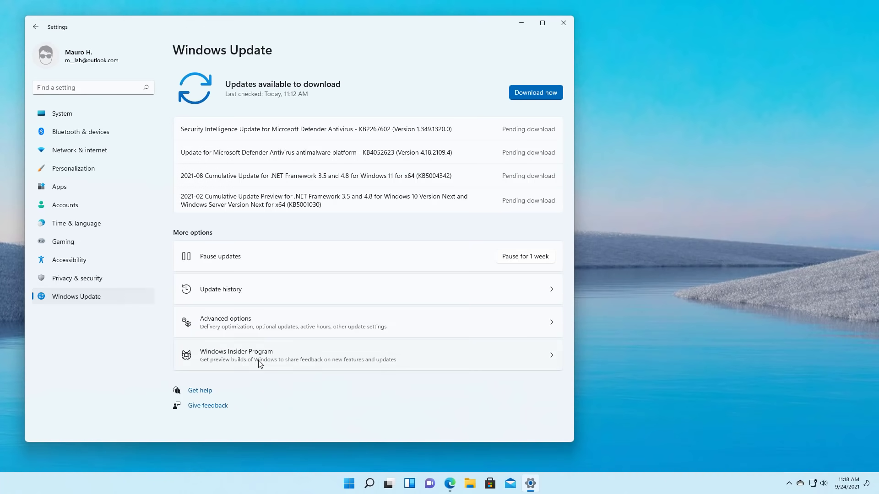
{"action": "left_click", "coordinate": [266, 359]}
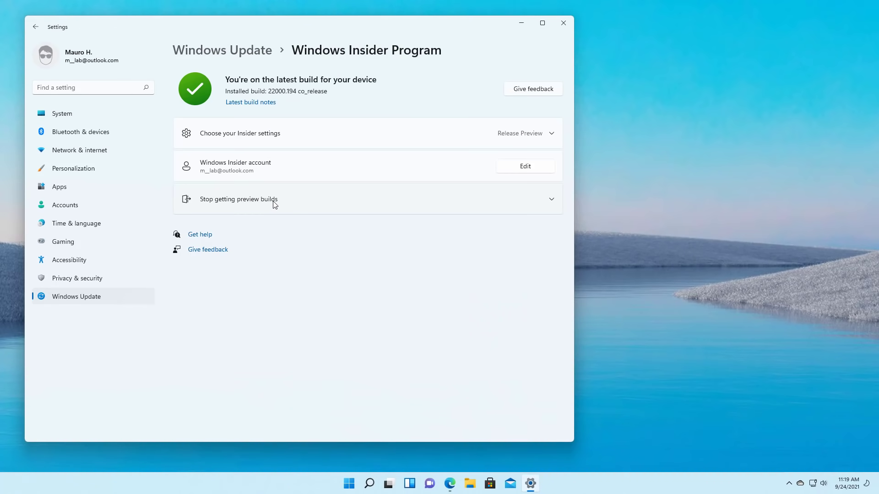
{"action": "left_click", "coordinate": [275, 204]}
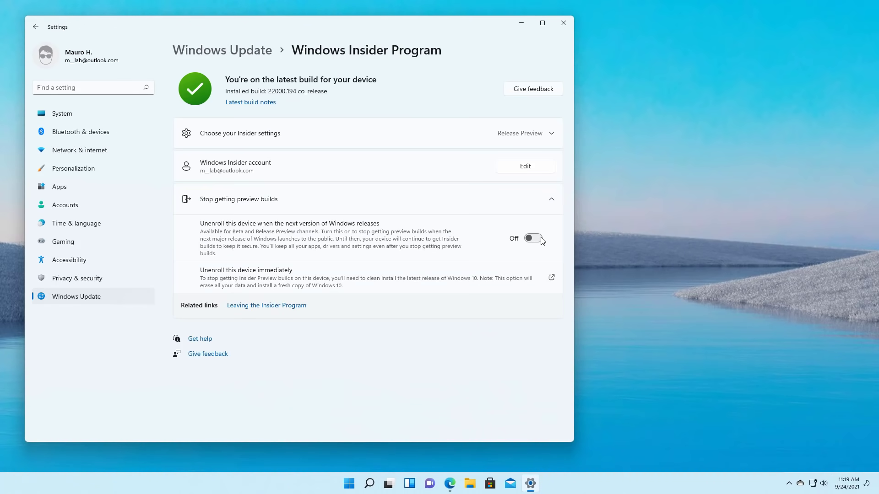
{"action": "left_click", "coordinate": [538, 240]}
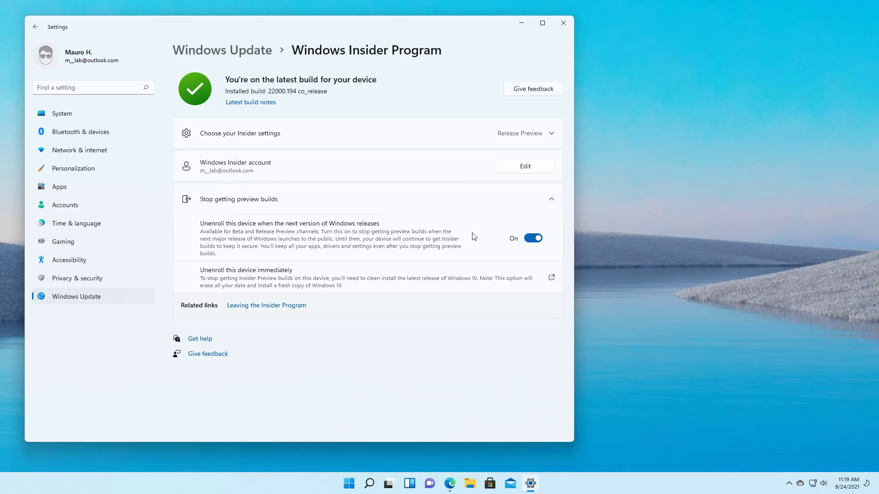
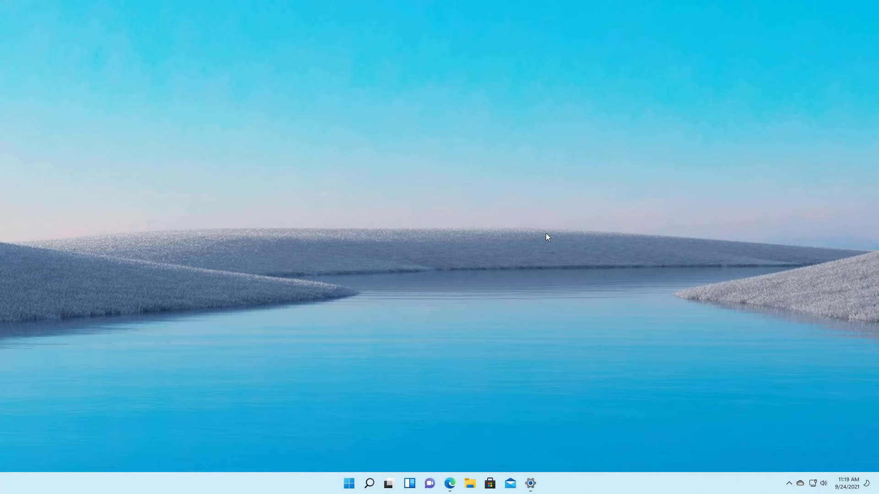
On the Windows Insider Preview Downloads page, choose the Windows 11 Insider Preview (Beta Channel) - Build 22000.194 edition and the English language, confirming both.
{"action": "left_click", "coordinate": [451, 483]}
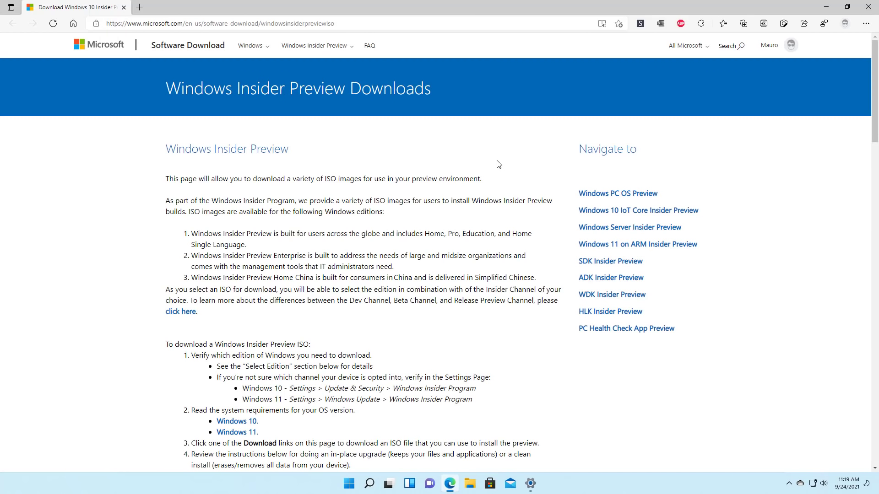
{"action": "scroll", "coordinate": [498, 164], "scroll_direction": "down", "scroll_amount": 20}
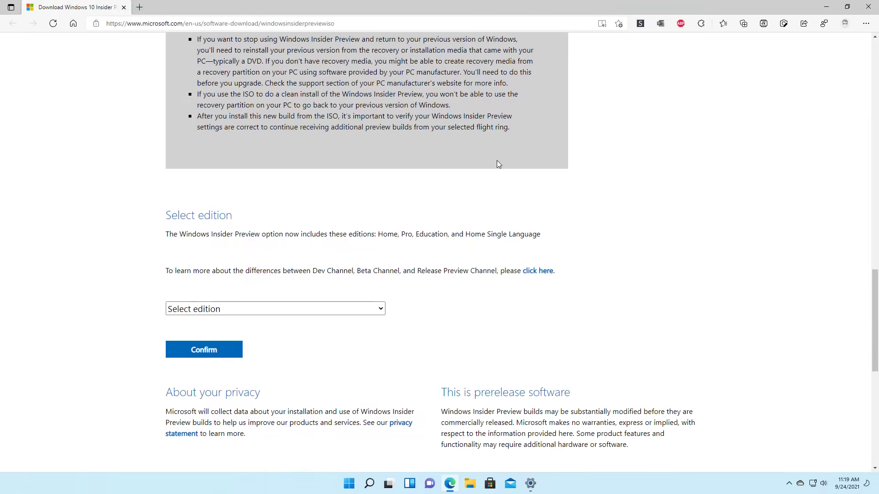
{"action": "left_click", "coordinate": [265, 310]}
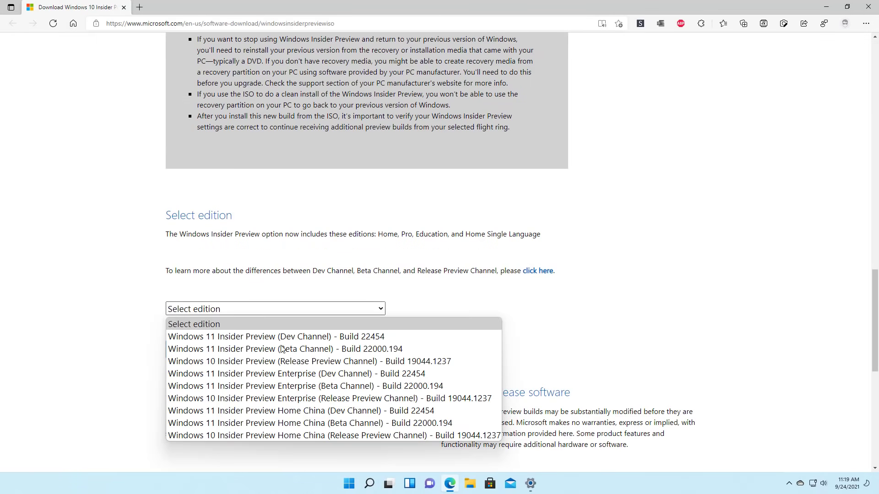
{"action": "left_click", "coordinate": [376, 350]}
{"action": "left_click", "coordinate": [222, 355]}
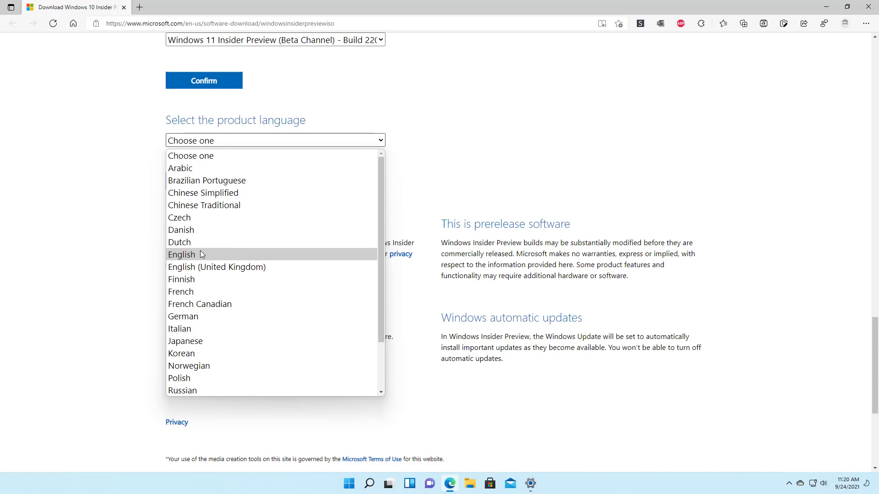
{"action": "left_click", "coordinate": [204, 253]}
{"action": "left_click", "coordinate": [216, 183]}
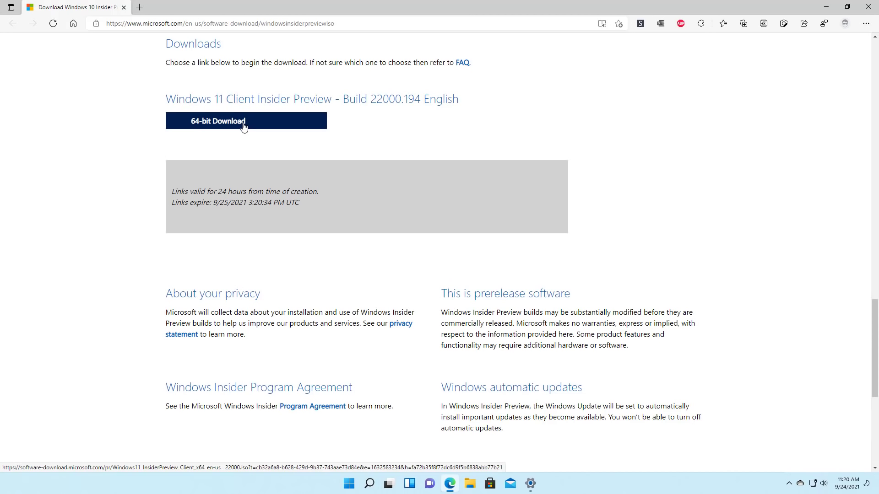
Download the 64-bit Windows 11 Insider Preview ISO, save it in the Downloads folder, and minimize the browser.
{"action": "left_click", "coordinate": [244, 123]}
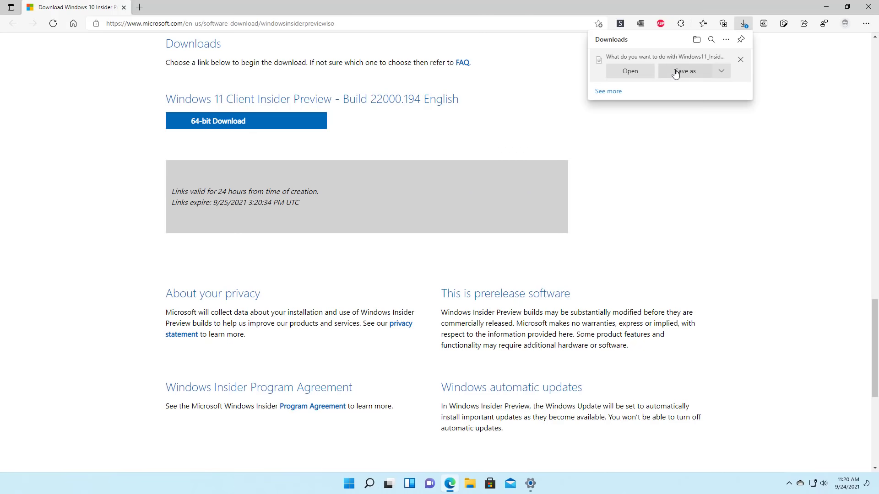
{"action": "left_click", "coordinate": [675, 72]}
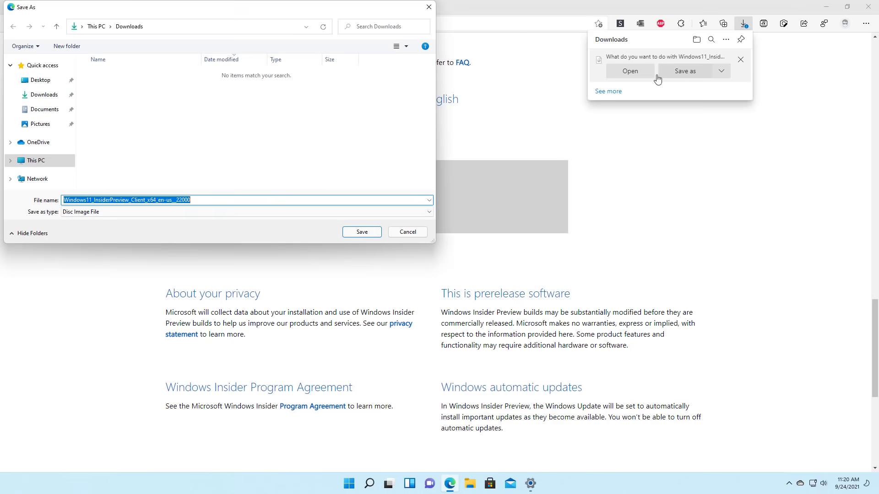
{"action": "left_click", "coordinate": [362, 232]}
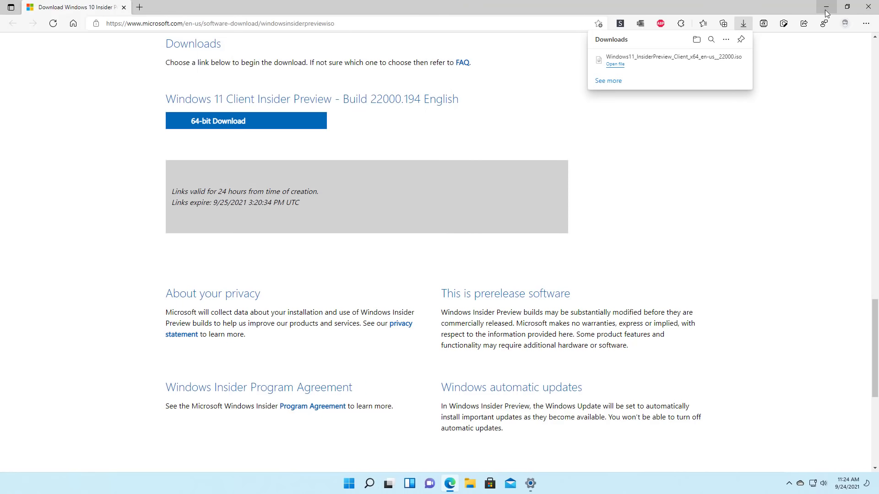
{"action": "left_click", "coordinate": [826, 9]}
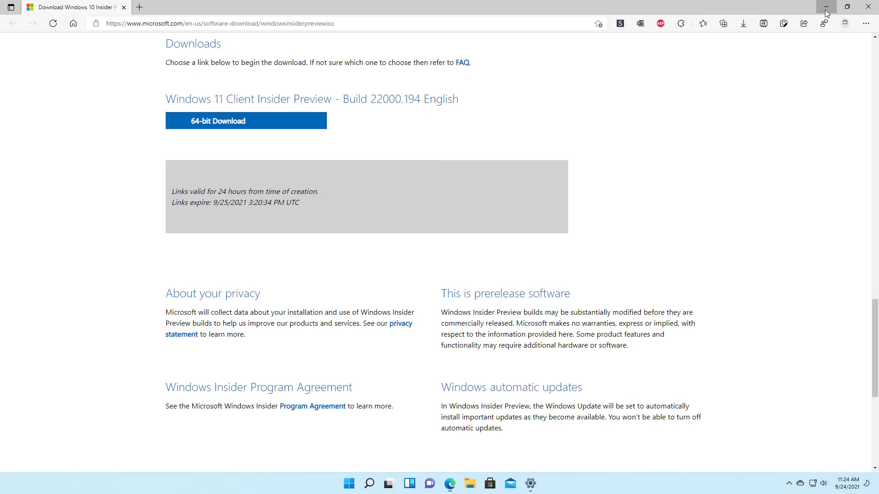
{"action": "left_click", "coordinate": [826, 10]}
Mount the Windows11_InsiderPreview_Client_x64_en-us__22000 image from the Downloads folder and launch its setup application.
{"action": "left_click", "coordinate": [470, 484]}
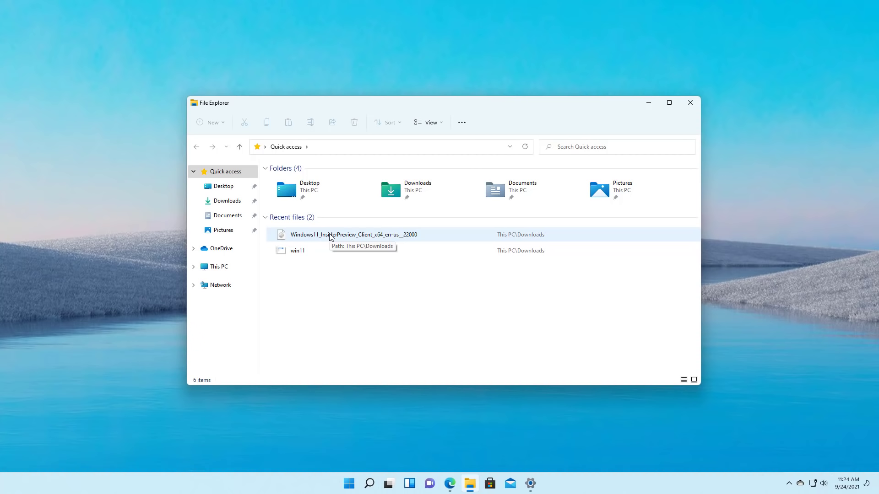
{"action": "left_click", "coordinate": [225, 201]}
{"action": "double_click", "coordinate": [328, 194]}
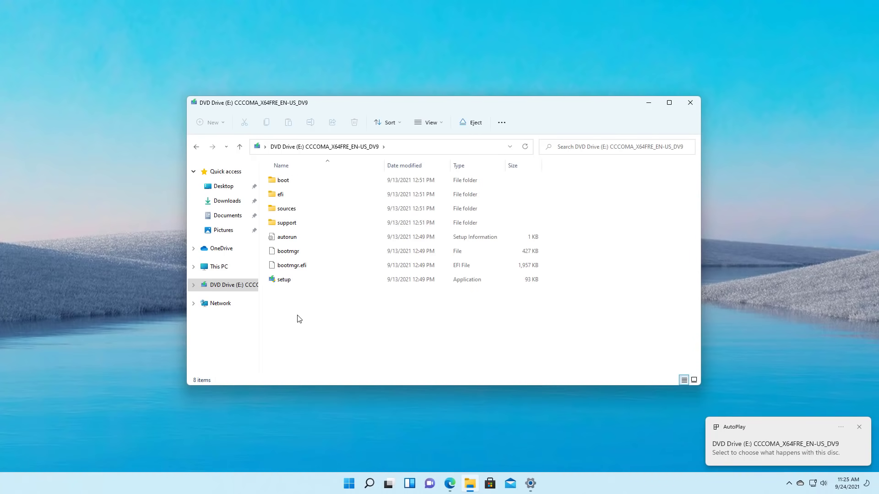
{"action": "double_click", "coordinate": [286, 281]}
{"action": "left_click", "coordinate": [385, 316]}
{"action": "key", "text": "super"}
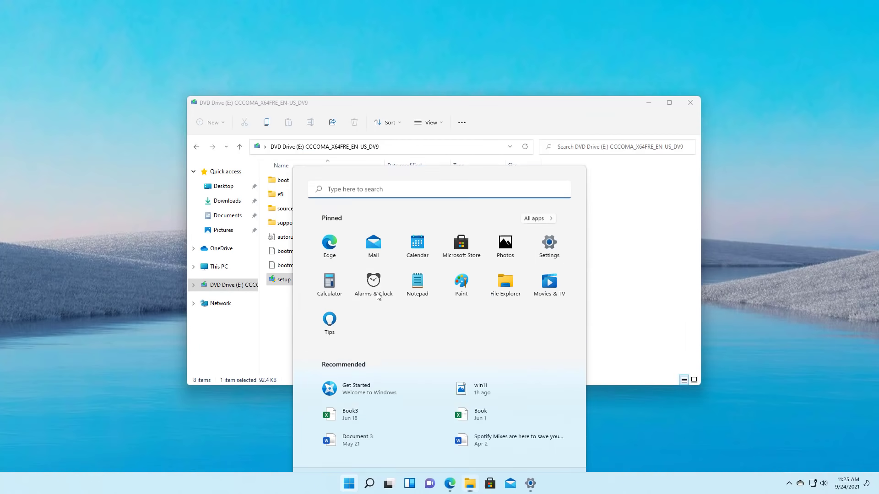
{"action": "left_click", "coordinate": [650, 104]}
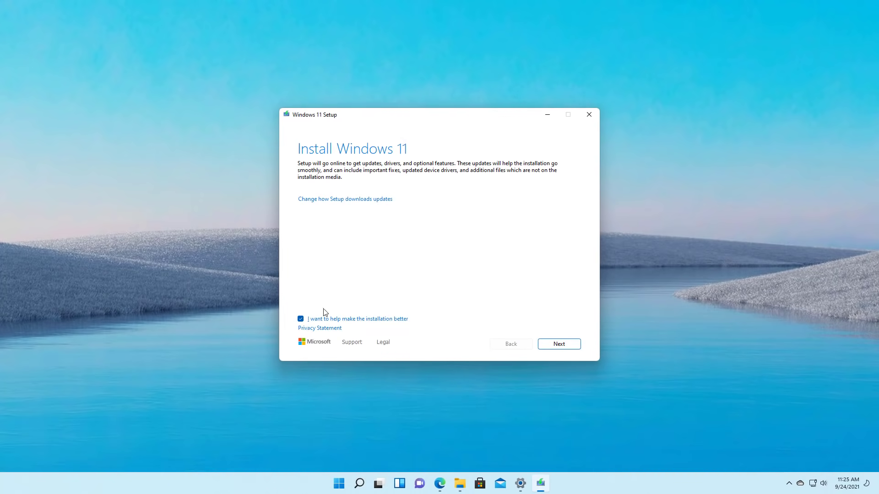
Opt out of helping make the installation better, proceed through Windows 11 Setup to the Ready to install page, and cancel the installation.
{"action": "left_click", "coordinate": [300, 319]}
{"action": "left_click", "coordinate": [548, 346]}
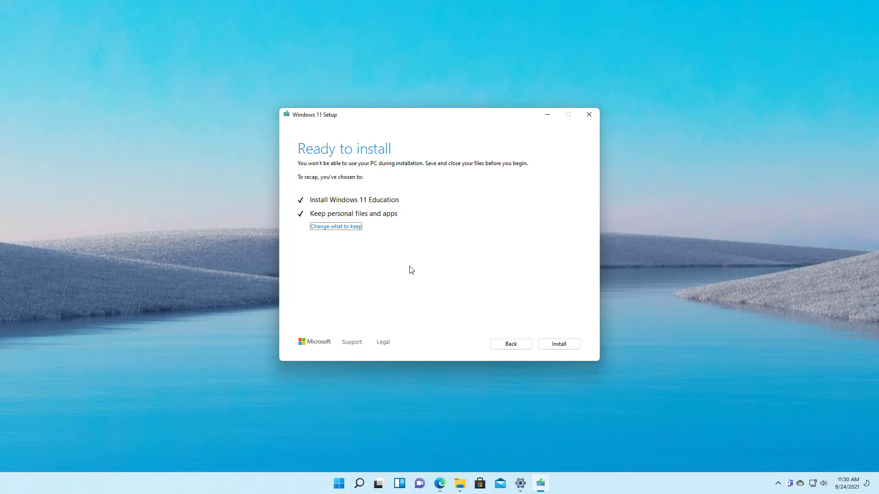
{"action": "left_click", "coordinate": [591, 115]}
{"action": "left_click", "coordinate": [445, 274]}
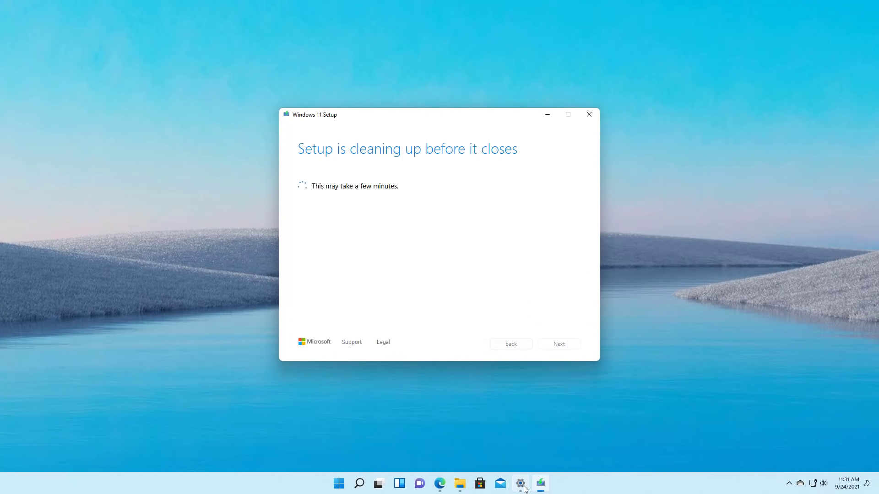
In the System storage settings, mark Previous Windows installation(s) among the temporary files for removal and return to the desktop.
{"action": "left_click", "coordinate": [522, 486]}
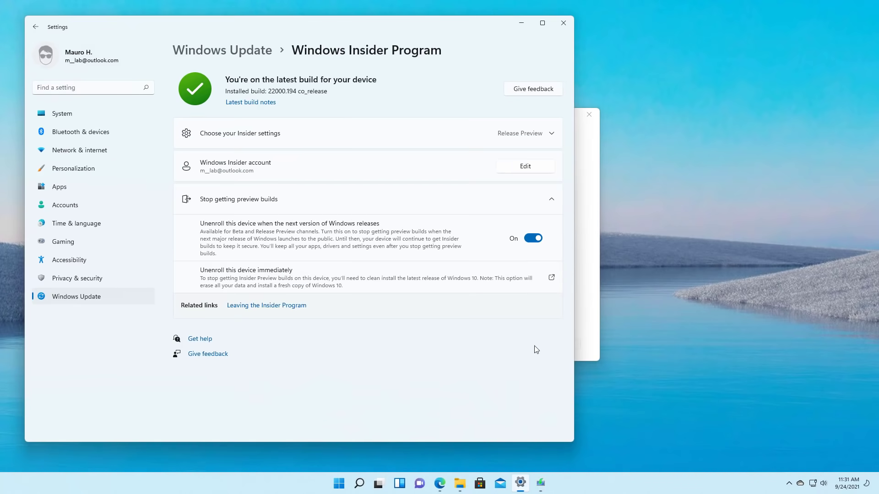
{"action": "left_click", "coordinate": [70, 116]}
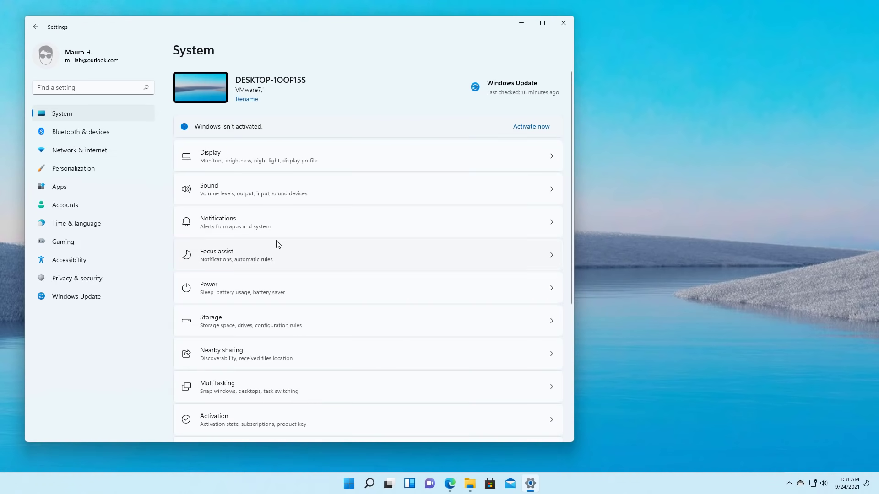
{"action": "scroll", "coordinate": [277, 243], "scroll_direction": "down", "scroll_amount": 4}
{"action": "left_click", "coordinate": [245, 153]}
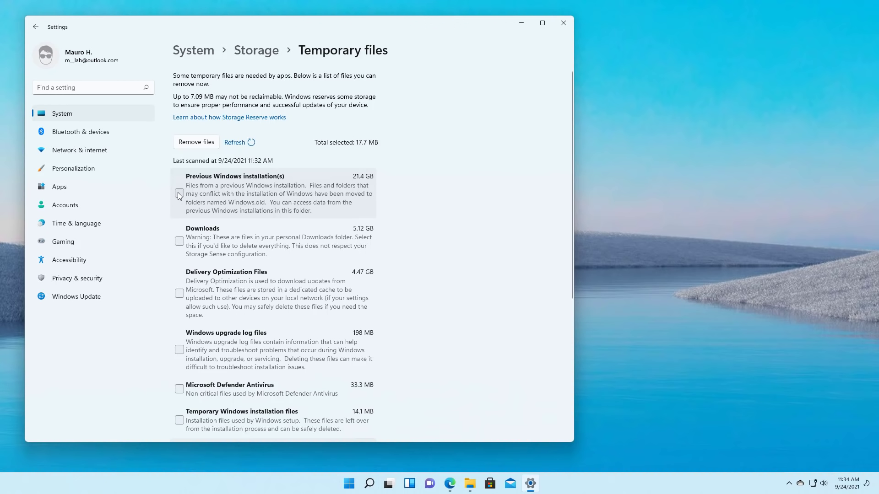
{"action": "left_click", "coordinate": [179, 194]}
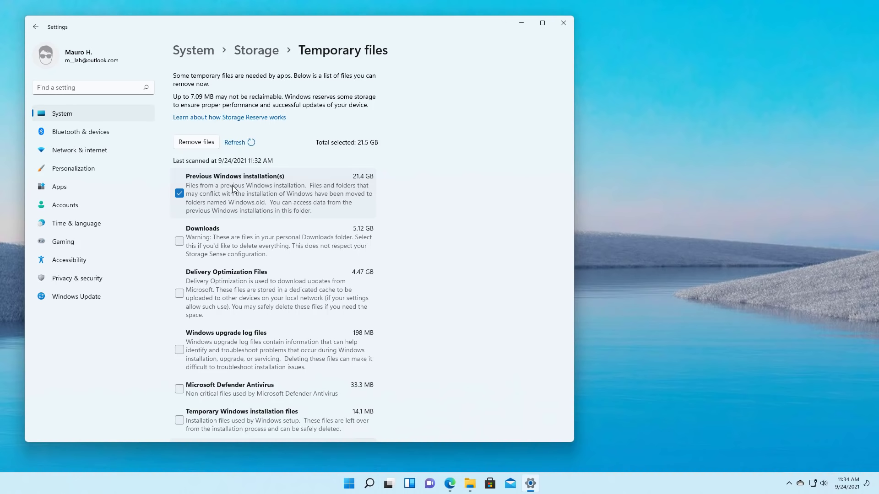
{"action": "key", "text": "super+d"}
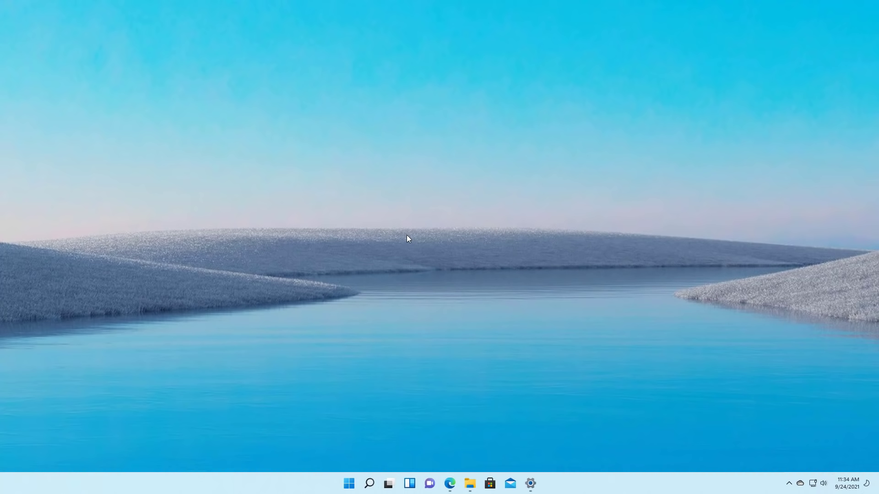